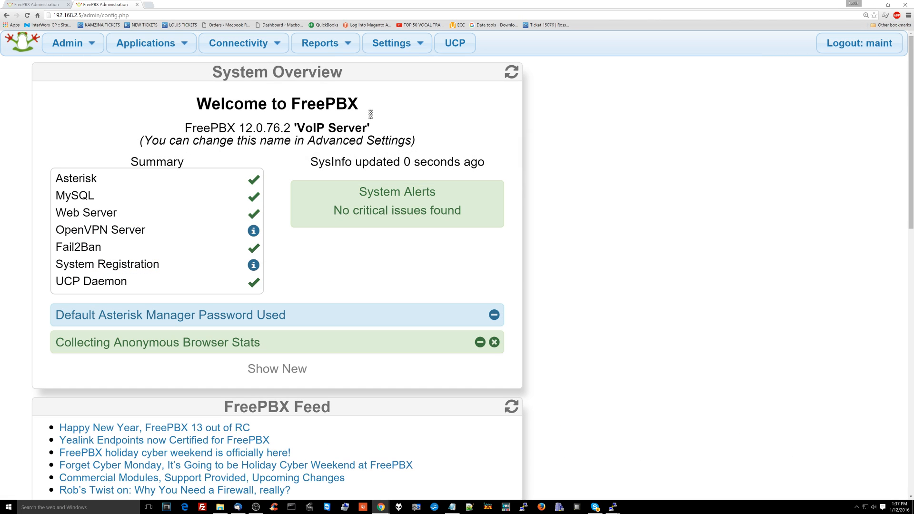
From the System Overview dashboard, open the Connectivity menu
left_click(282, 40)
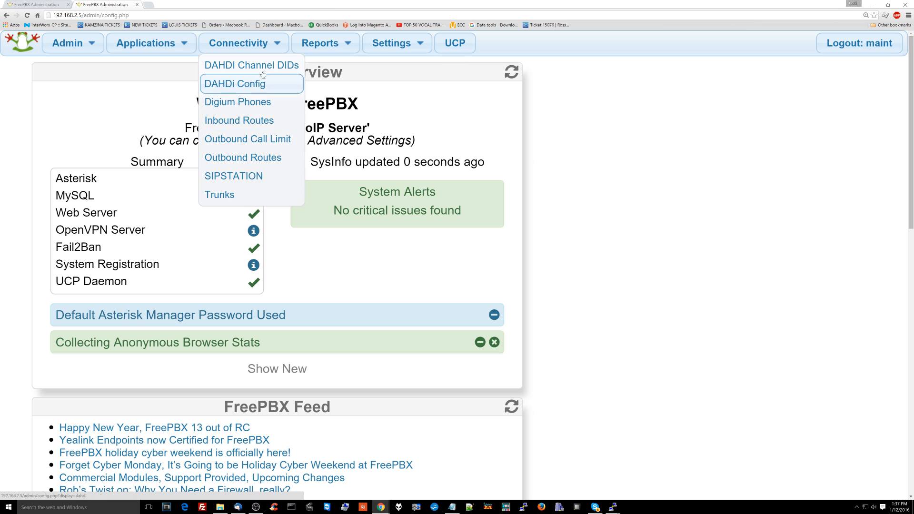
Go to Connectivity > Outbound Routes to start a new route named VP5
mouse_move(233, 49)
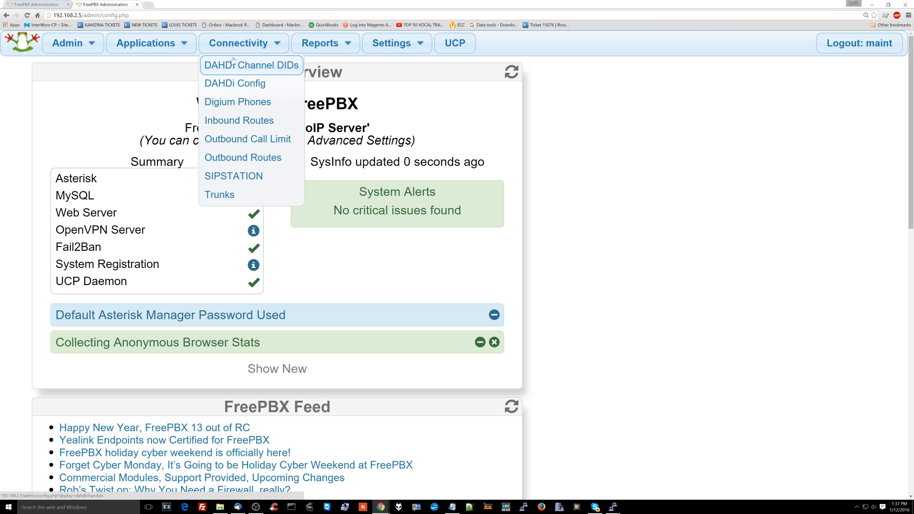
left_click(261, 159)
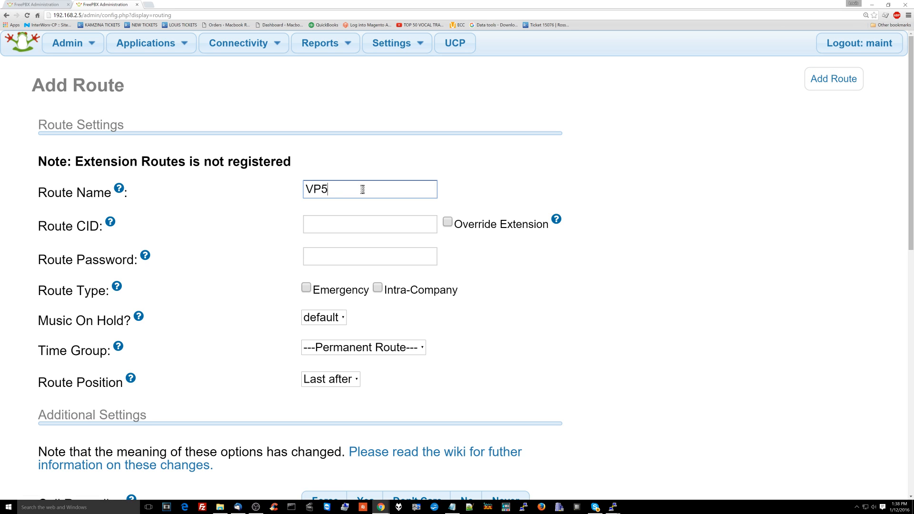
Enter the route's caller ID number and set Call Recording to Yes
key("Tab")
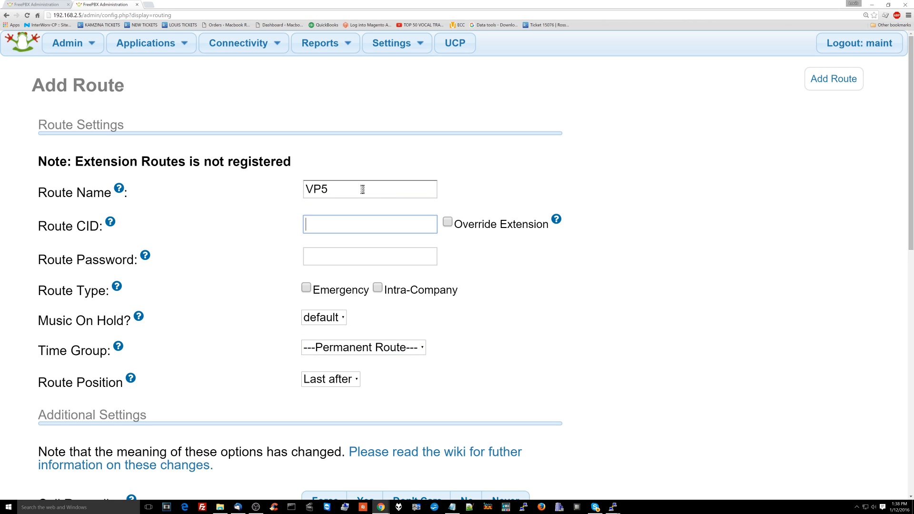
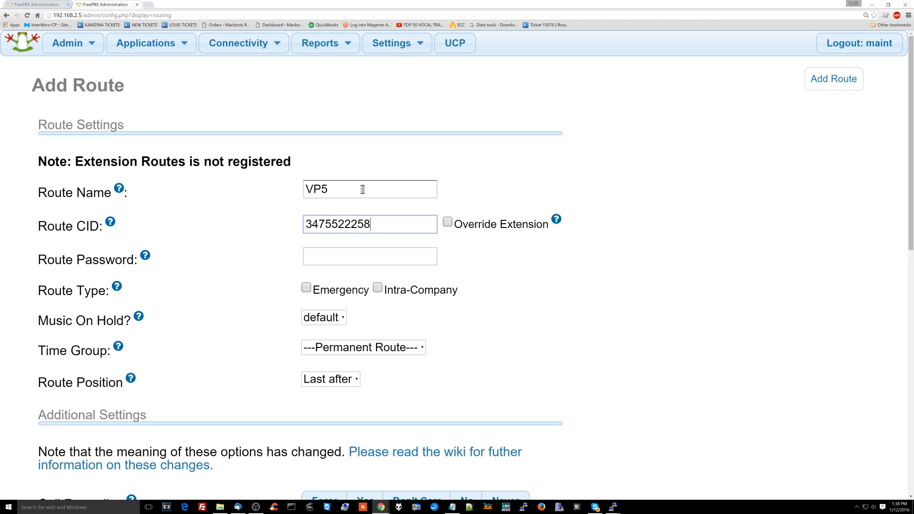
scroll(364, 191, "down", 10)
scroll(363, 191, "up", 10)
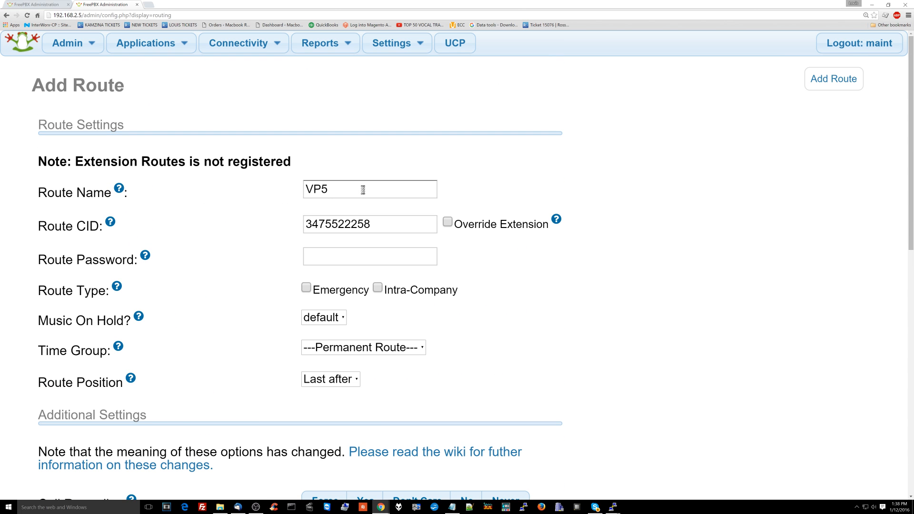
double_click(113, 261)
triple_click(112, 261)
scroll(143, 266, "down", 1)
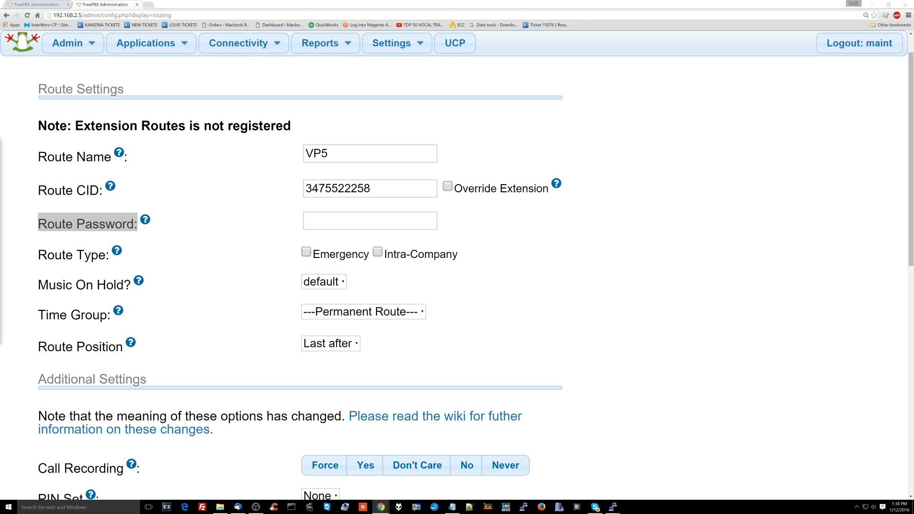
left_click(215, 295)
scroll(212, 297, "down", 5)
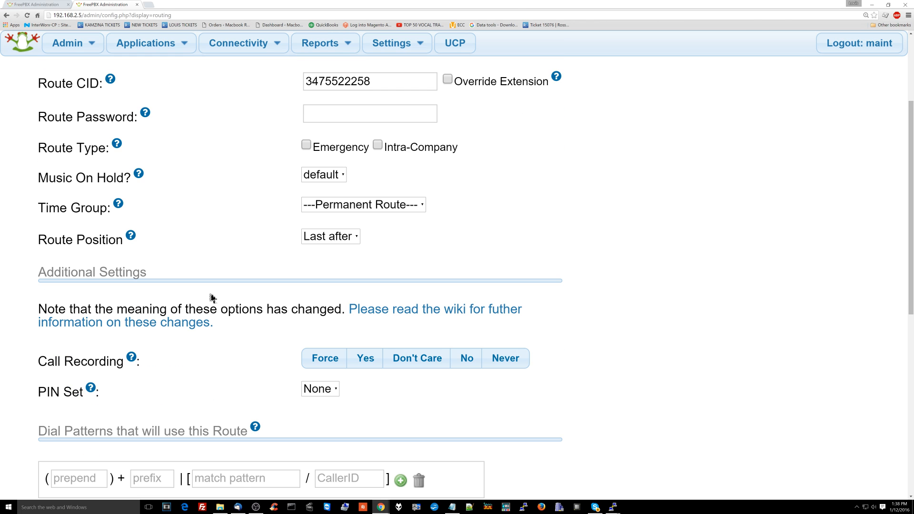
scroll(205, 443, "down", 1)
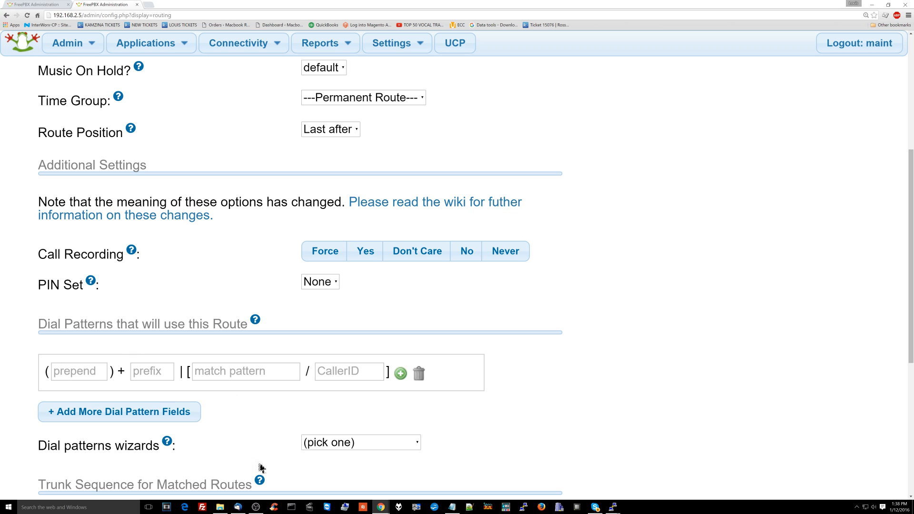
left_click(379, 257)
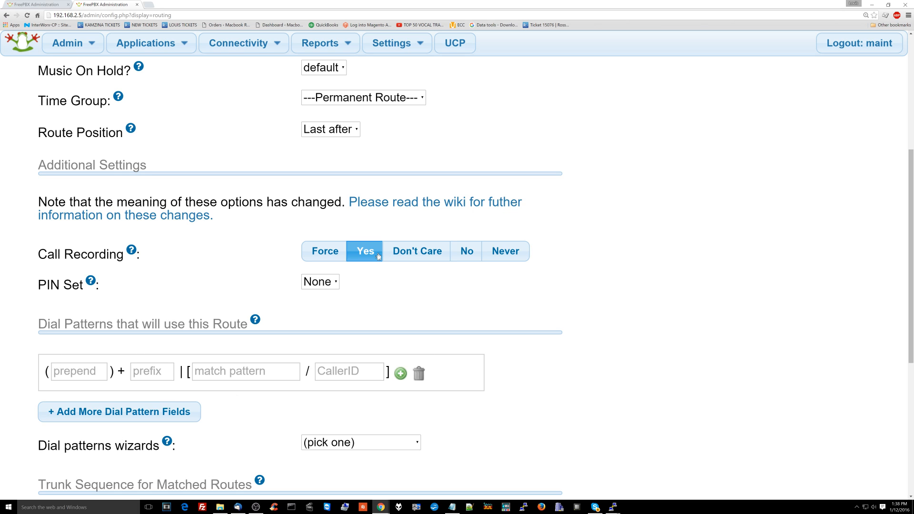
Add dial pattern rows until the route has six empty rows
left_click(180, 411)
left_click(185, 442)
scroll(156, 448, "down", 2)
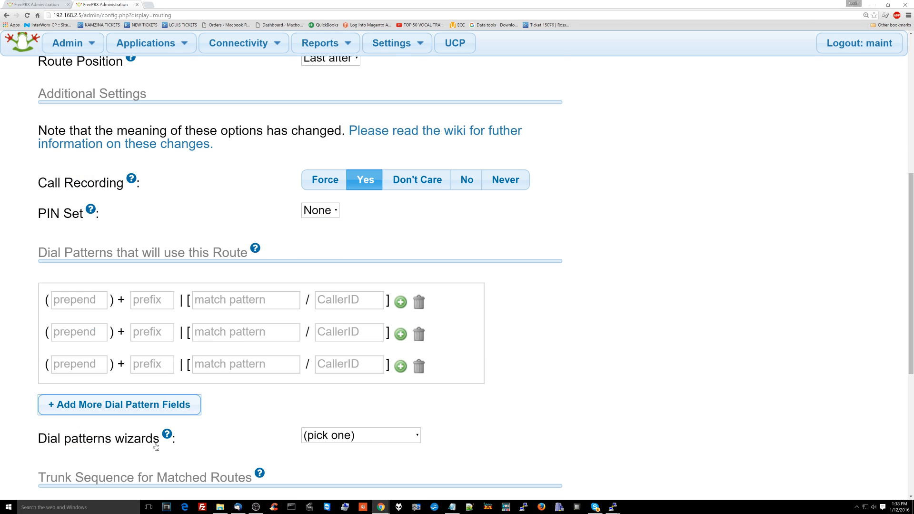
left_click(173, 411)
left_click(170, 433)
left_click(163, 467)
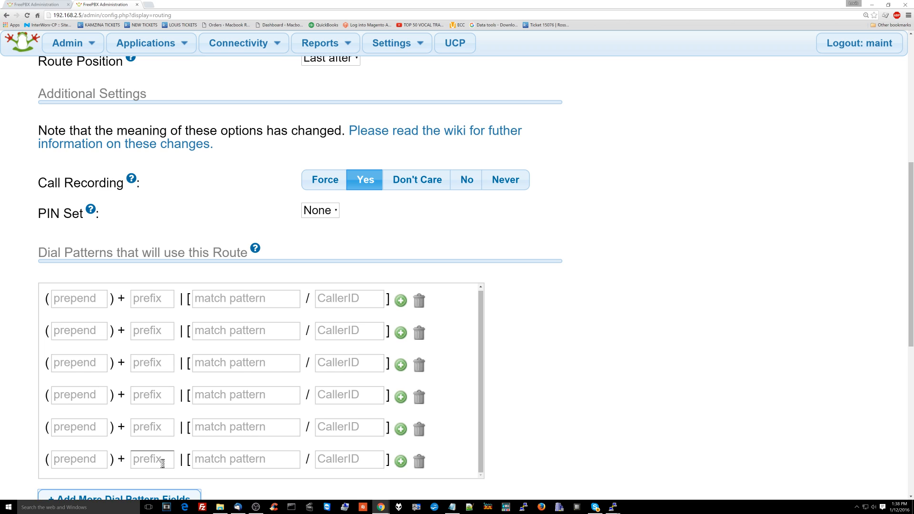
left_click(254, 305)
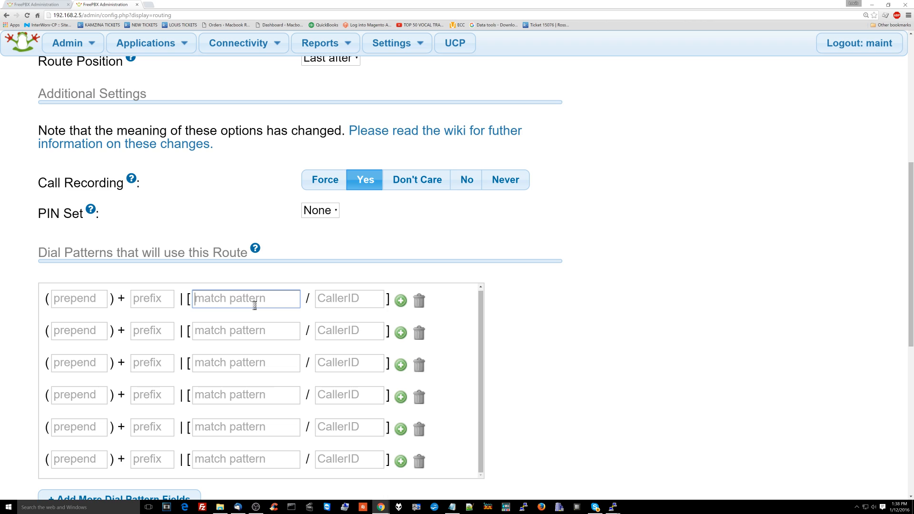
Enter match patterns 1800NXXXXXX and 1877NXXXXXX, correcting the mistyped X's
type("1800NXXXXXX")
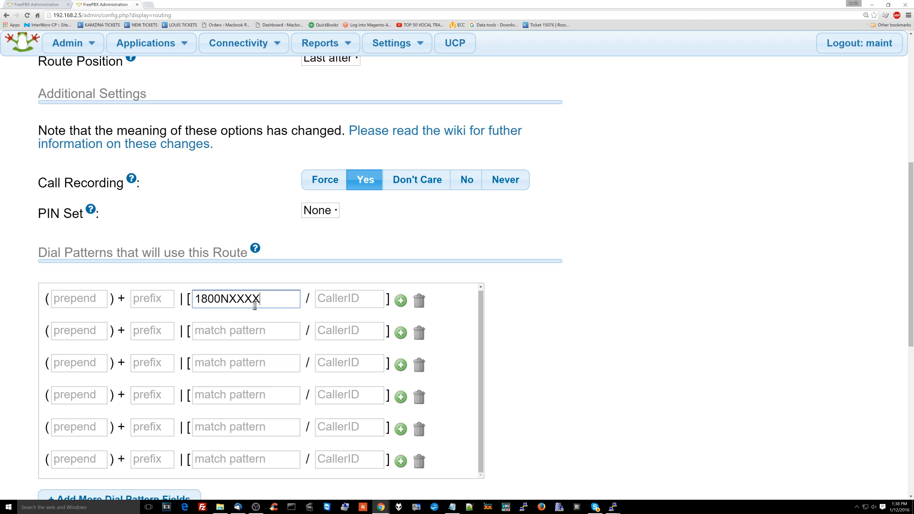
key("Tab")
key("Tab")
key("Tab")
key("Tab")
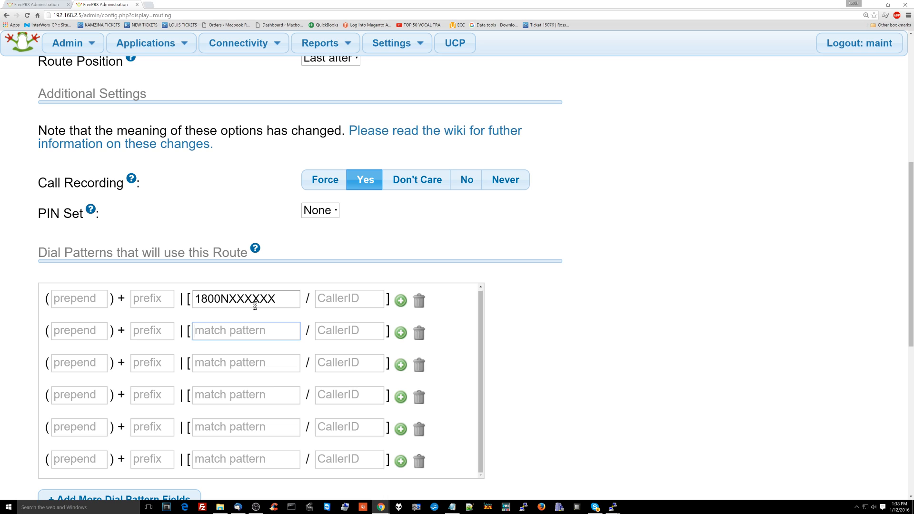
type("1877N")
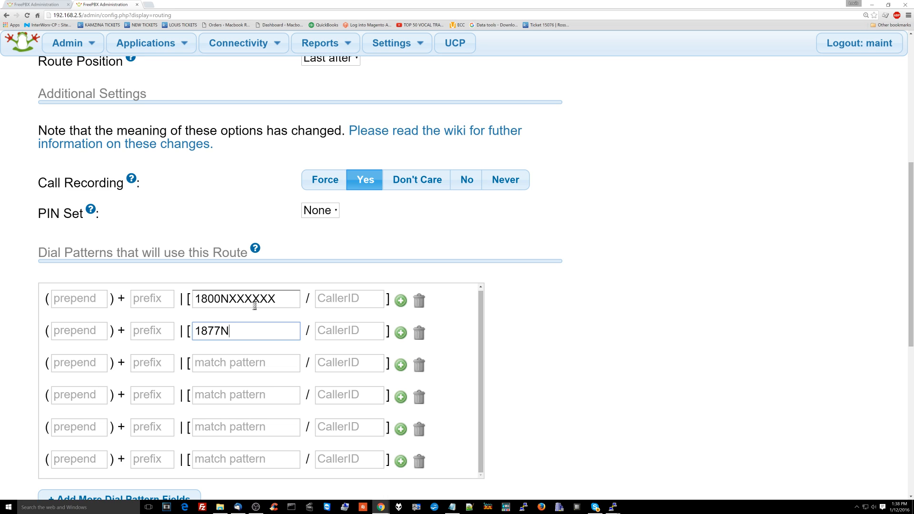
type("XXXXX")
key("BackSpace")
key("BackSpace")
key("BackSpace")
key("BackSpace")
key("BackSpace")
key("BackSpace")
key("BackSpace")
key("BackSpace")
key("BackSpace")
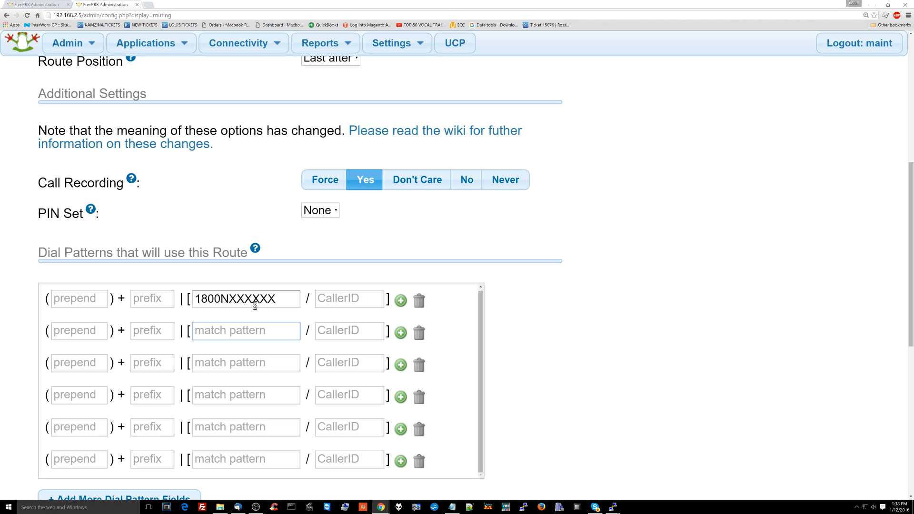
left_click_drag(231, 300, 304, 313)
key("BackSpace")
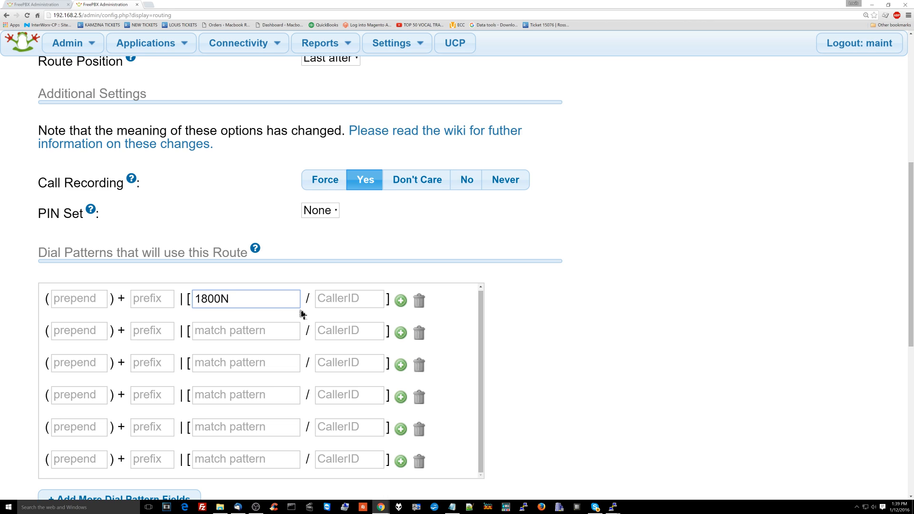
type("XXXXXX")
key("Tab")
key("Tab")
key("Tab")
key("Tab")
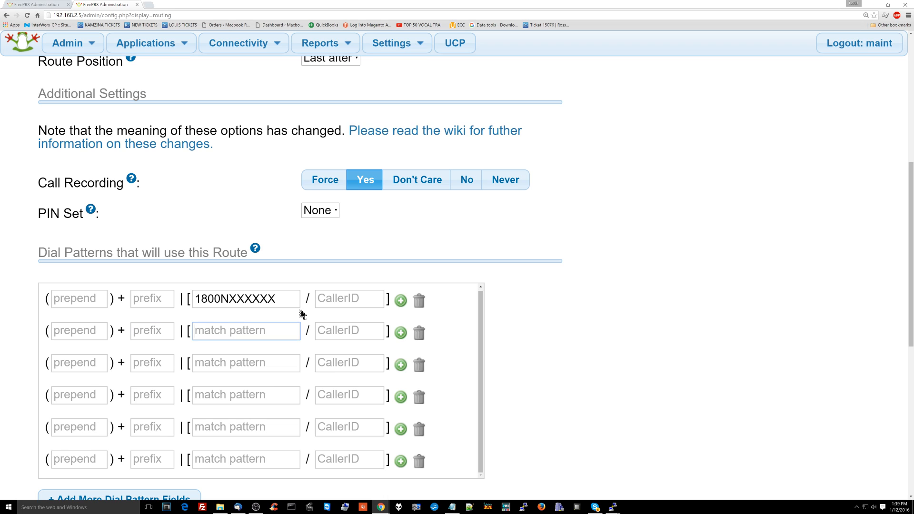
type("1877")
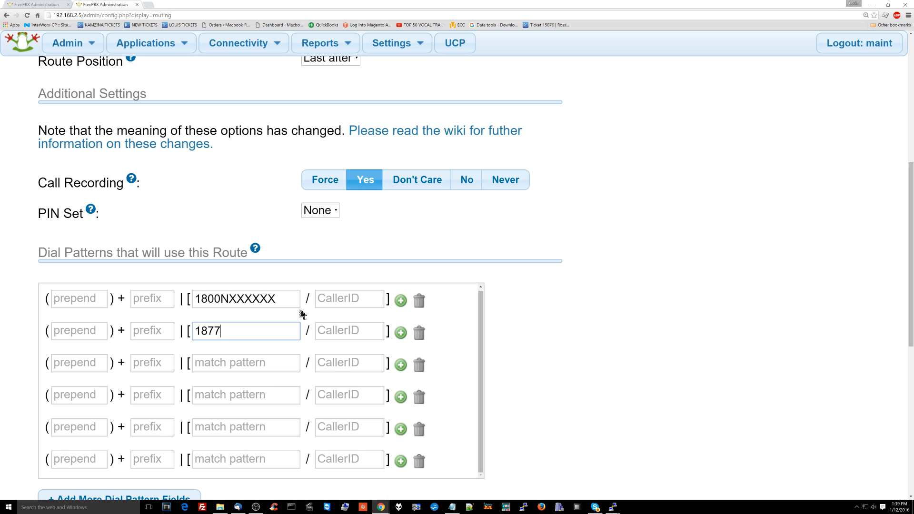
type("NXXXXXX")
key("Tab")
Enter match patterns 1888NXXXXXX and 311 in the next rows
key("Tab")
key("Tab")
key("Tab")
type("1888NXXXXXX")
key("Tab")
key("Tab")
key("Tab")
key("Tab")
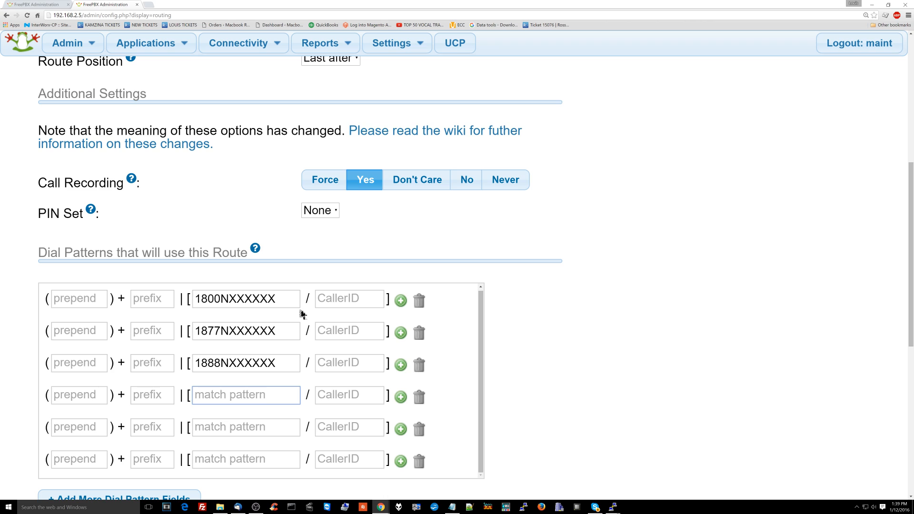
type("311")
key("Tab")
key("Tab")
key("Tab")
key("Tab")
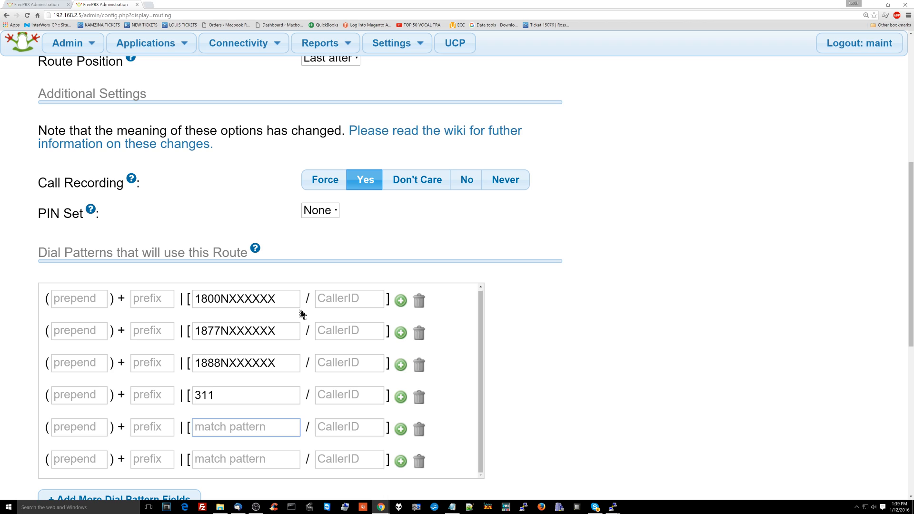
Make row 5 prepend 1 to match pattern NXXNXXXXXX, then verify both values
left_click(100, 432)
type("1")
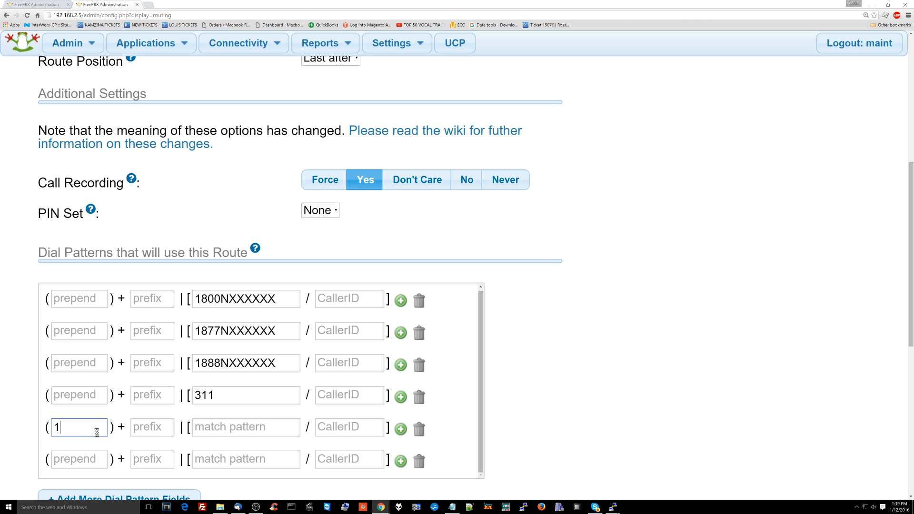
key("Tab")
key("Tab")
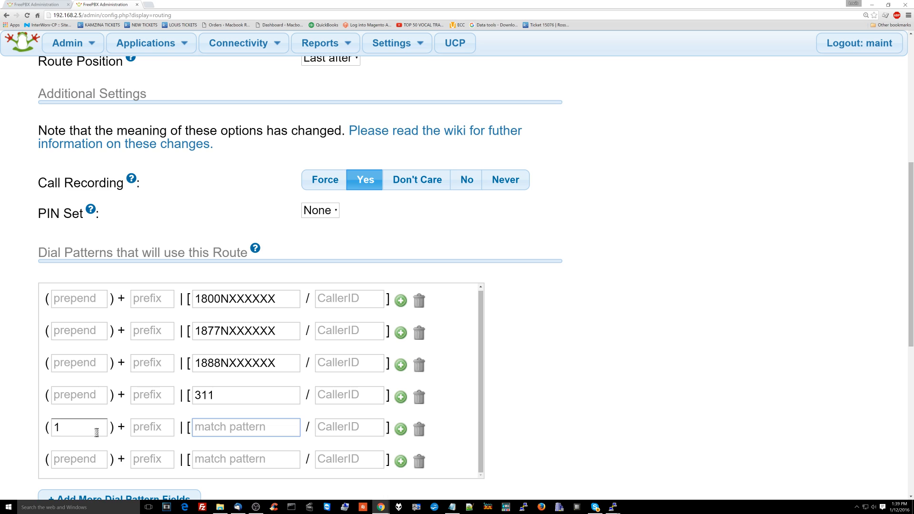
type("NXXNXX")
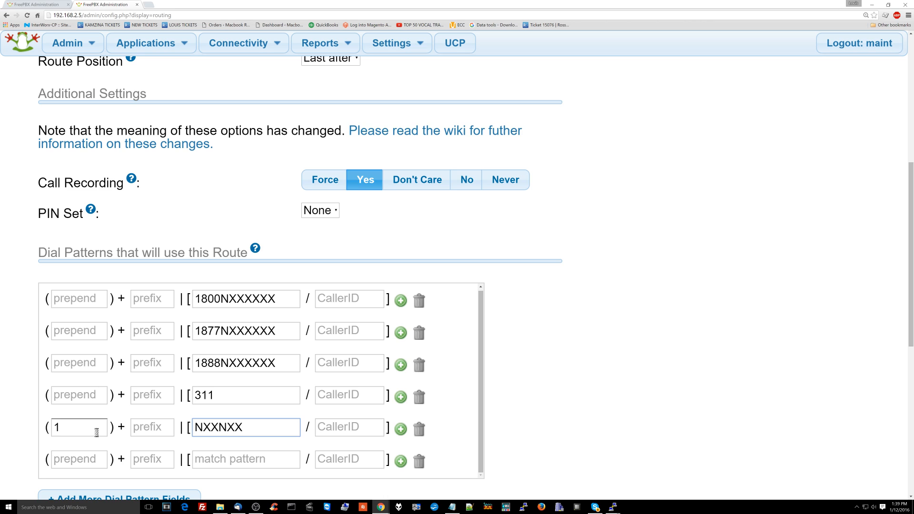
key("BackSpace")
key("BackSpace")
key("BackSpace")
key("BackSpace")
key("BackSpace")
key("BackSpace")
key("BackSpace")
key("BackSpace")
key("BackSpace")
type("NXXNXXXXX")
key("Tab")
key("Tab")
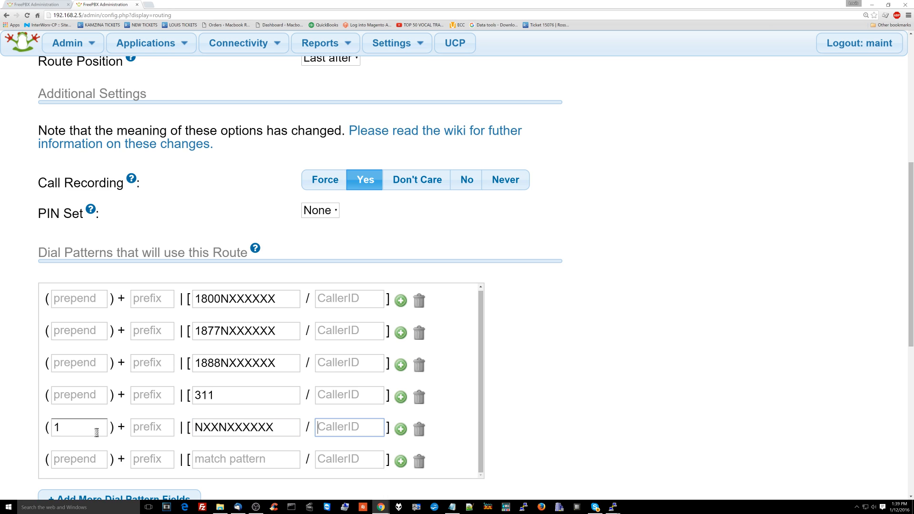
key("Tab")
key("Tab")
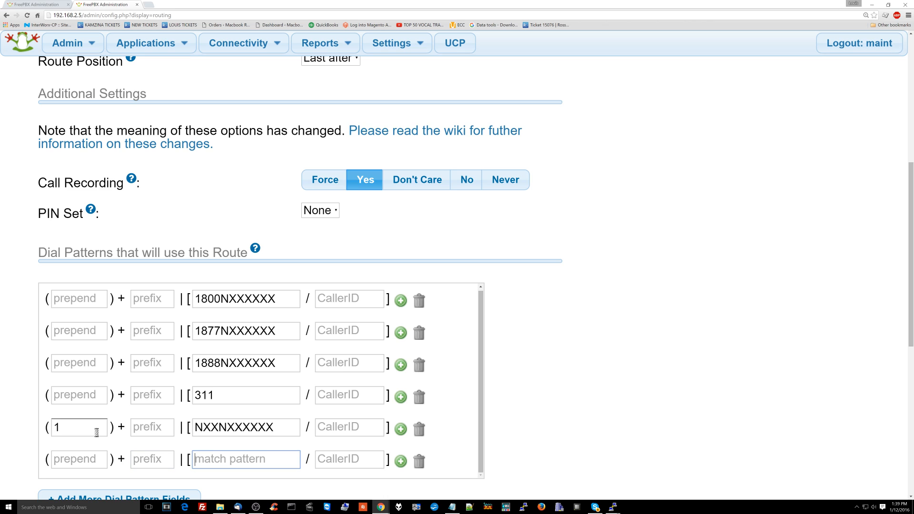
double_click(206, 427)
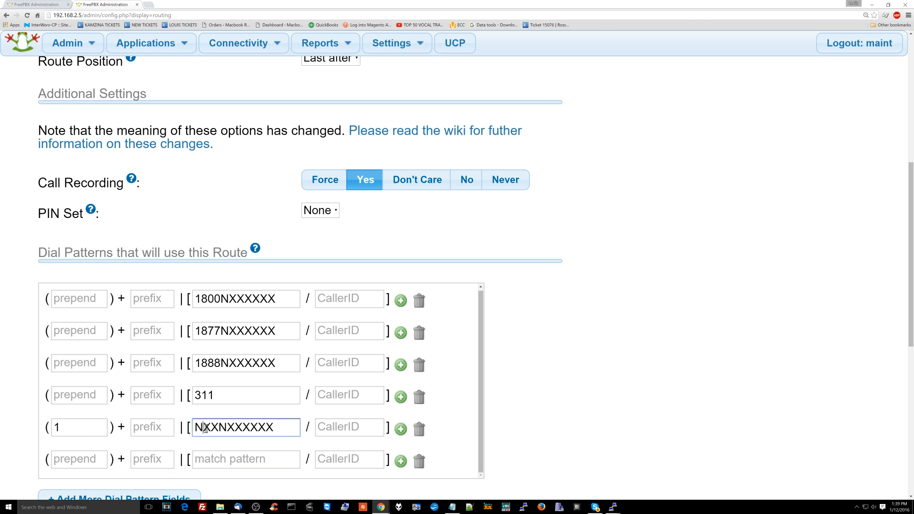
left_click(215, 425)
double_click(215, 425)
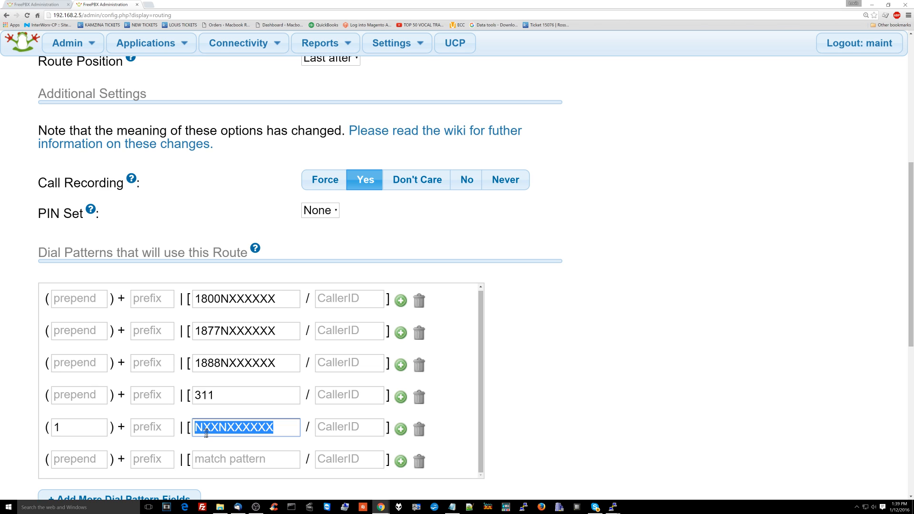
left_click(65, 428)
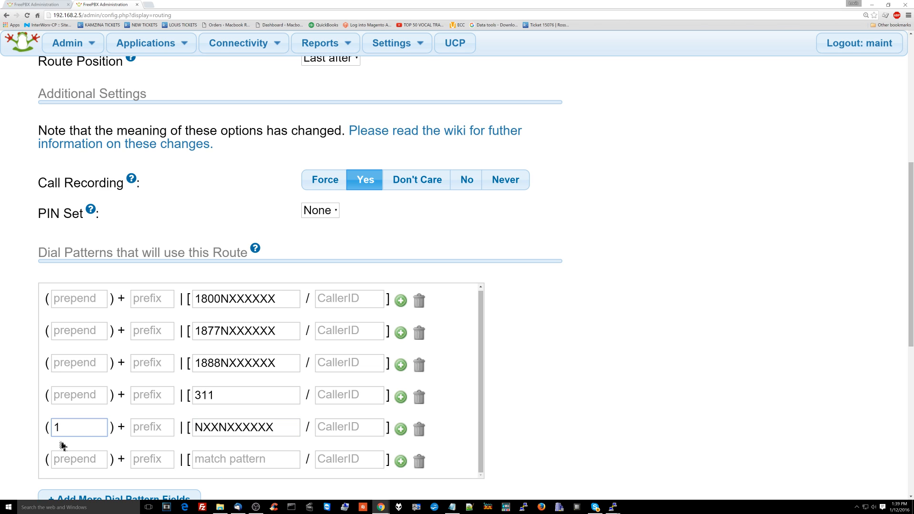
left_click(201, 462)
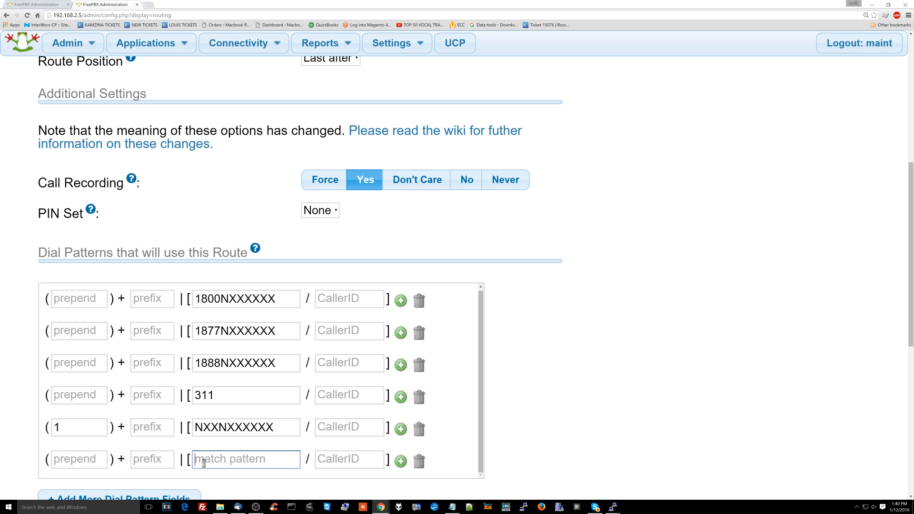
Enter NXXXXX as the sixth pattern and set trunks to voicepulsefive, then DAHDI/g0
type("NXXXXX")
key("Tab")
scroll(204, 457, "down", 3)
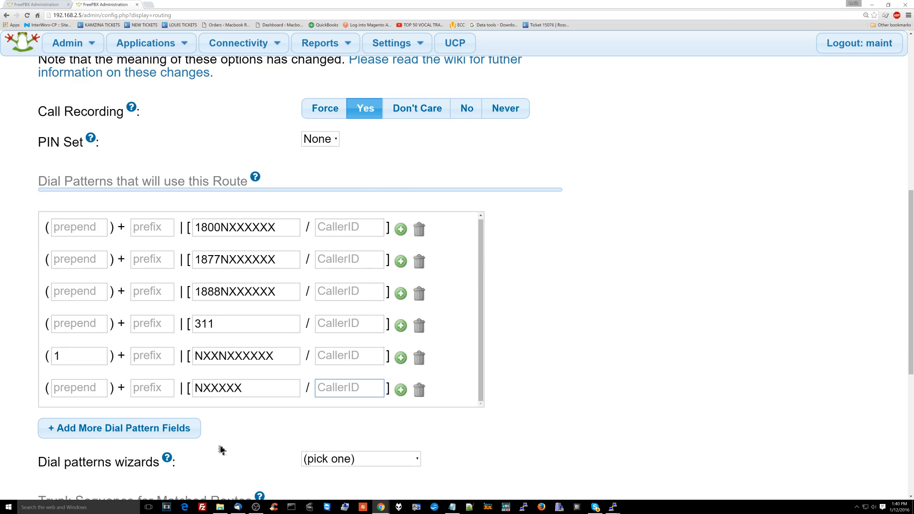
scroll(228, 385, "down", 2)
scroll(198, 343, "down", 1)
left_click(118, 329)
left_click(117, 367)
left_click(118, 350)
left_click(117, 378)
scroll(122, 361, "down", 2)
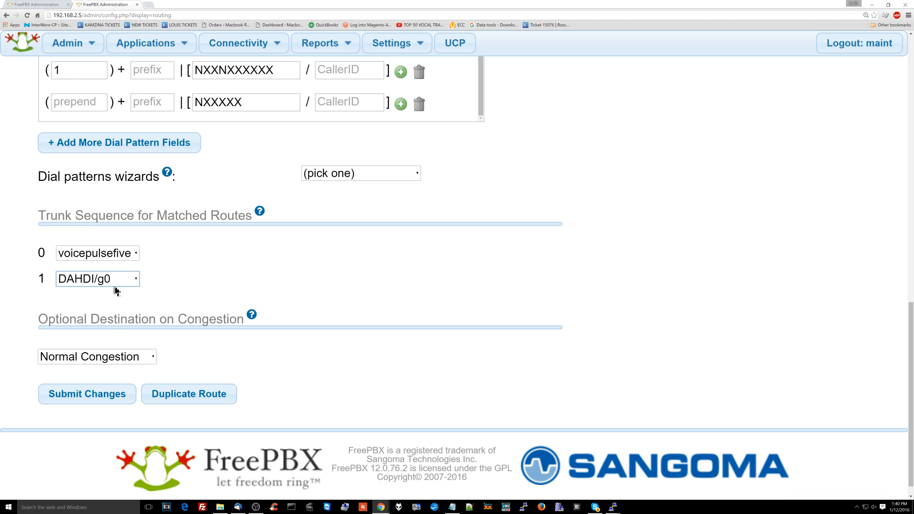
left_click(148, 260)
scroll(190, 243, "up", 2)
Add a seventh dial pattern row with match pattern 411
scroll(197, 242, "up", 3)
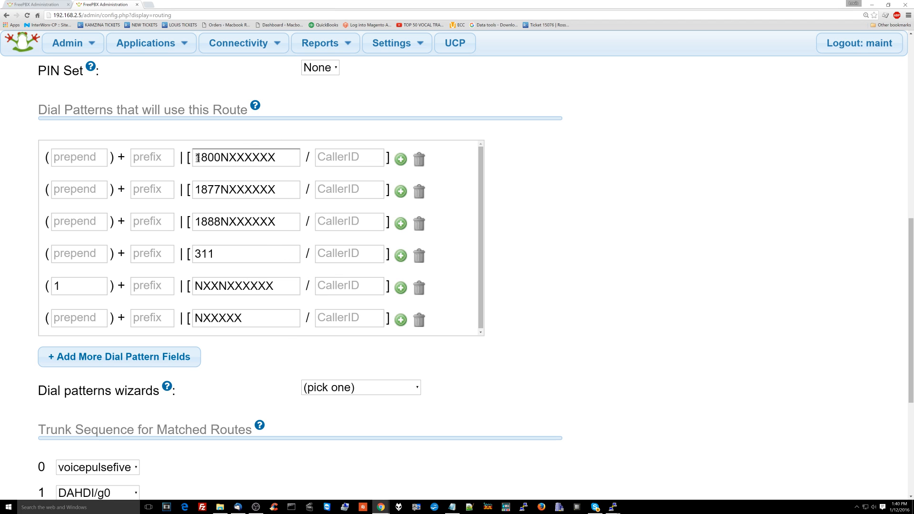
scroll(233, 270, "down", 1)
left_click(228, 281)
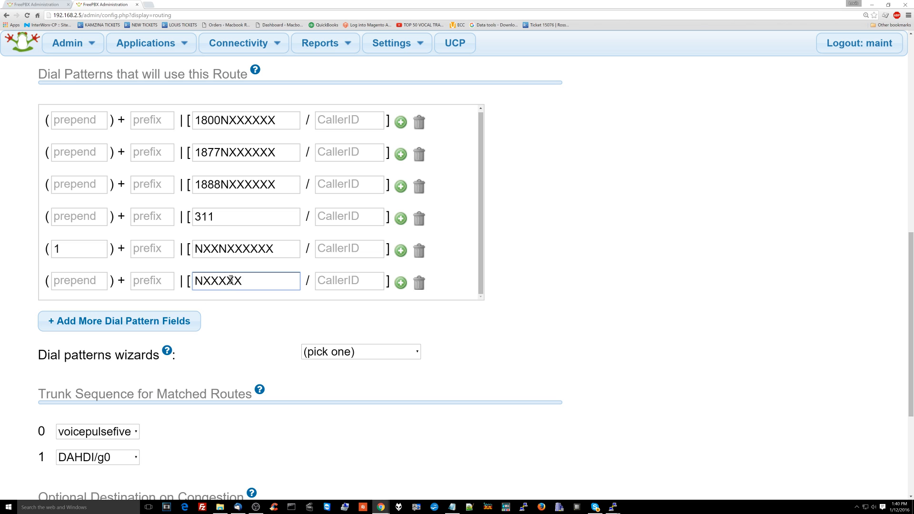
left_click(181, 322)
left_click(233, 281)
type("411")
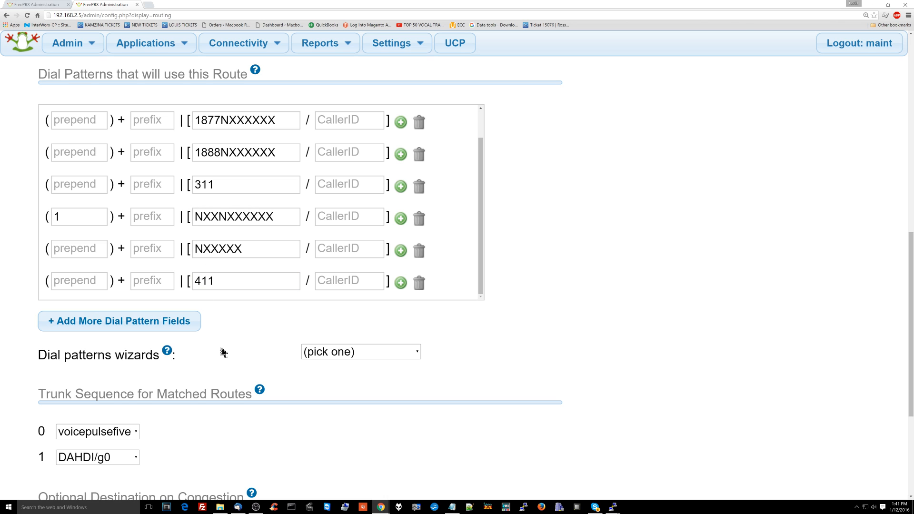
Review the 1800, 1877, 1888, row 5 long-distance and NXXXXX patterns
scroll(248, 306, "up", 3)
scroll(261, 282, "up", 1)
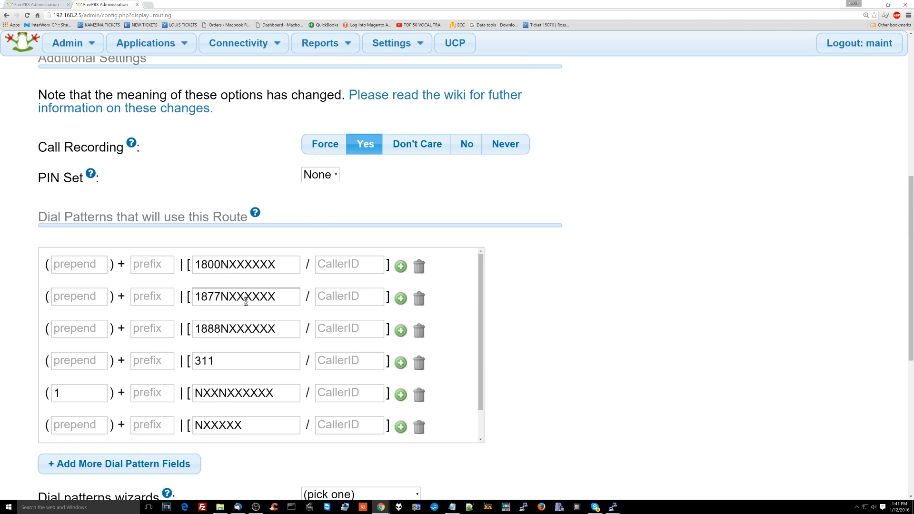
double_click(227, 326)
left_click(230, 292)
double_click(236, 264)
left_click(221, 299)
double_click(221, 298)
double_click(222, 329)
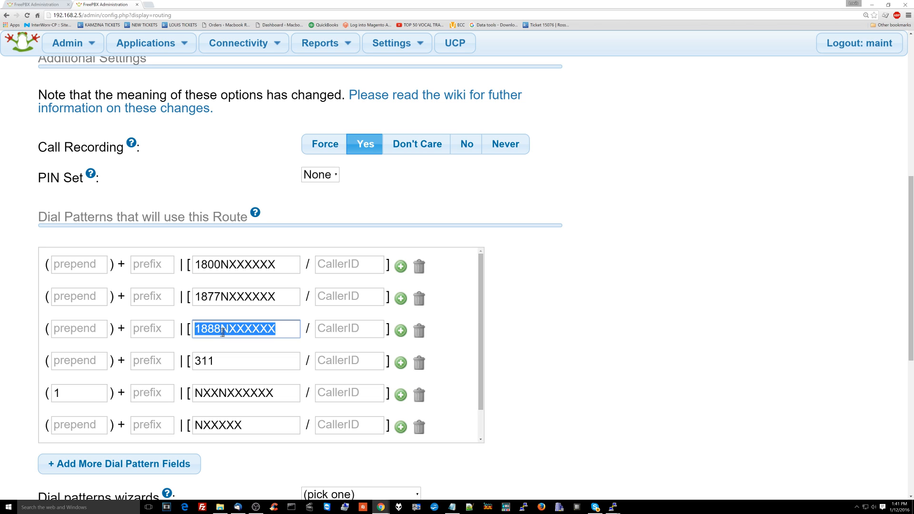
left_click(218, 390)
double_click(218, 389)
double_click(217, 431)
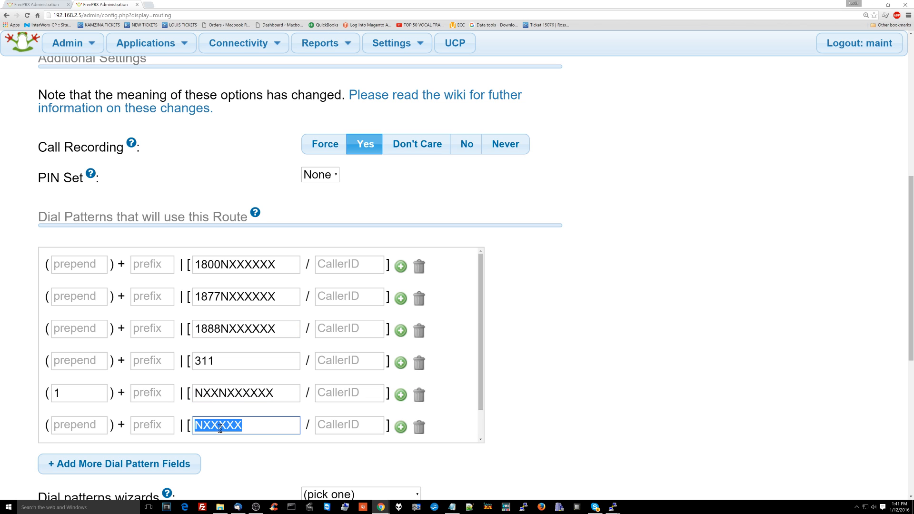
double_click(240, 394)
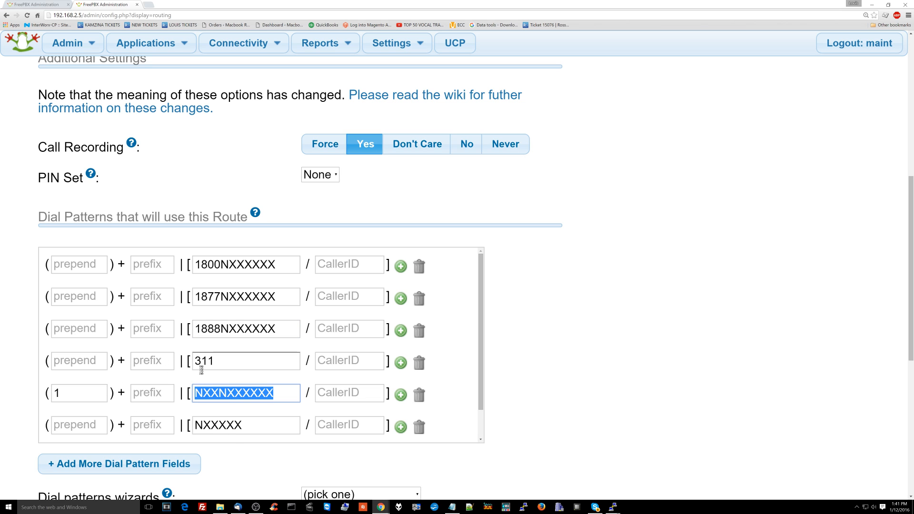
scroll(200, 376, "down", 5)
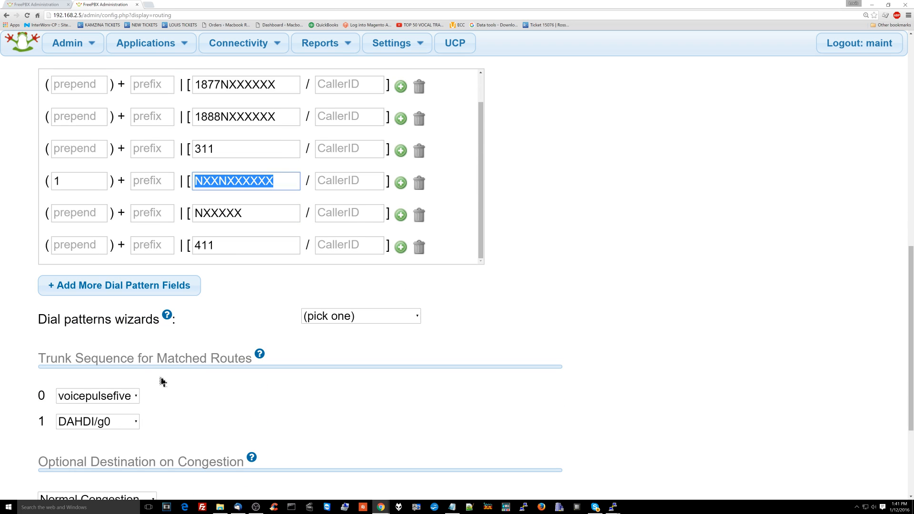
left_click(124, 404)
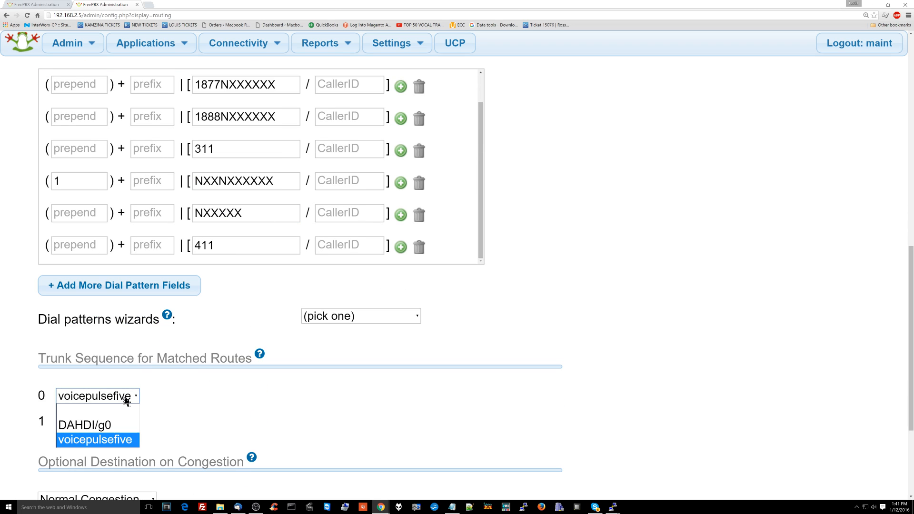
left_click(122, 438)
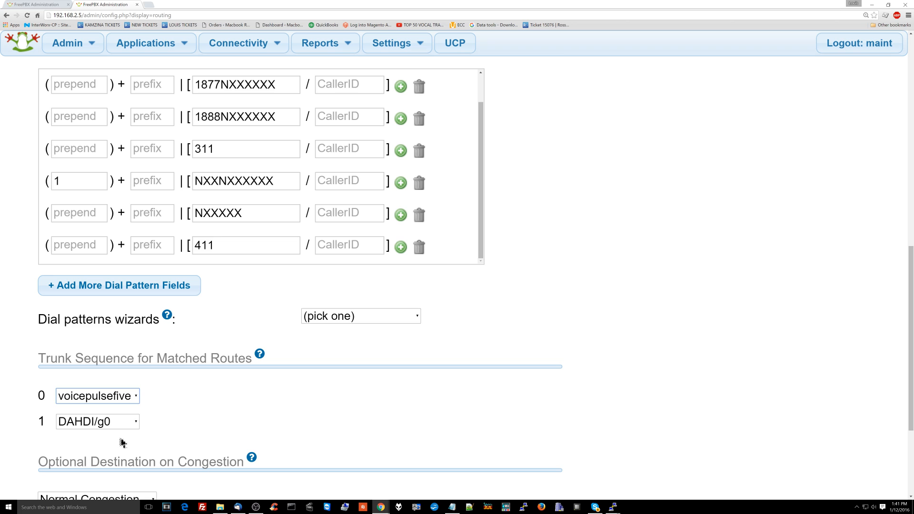
scroll(122, 443, "down", 1)
left_click(142, 429)
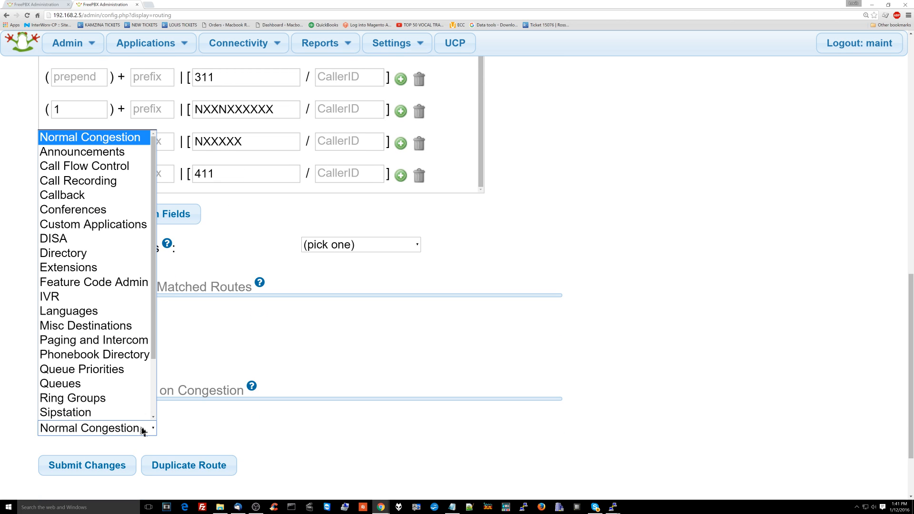
left_click(185, 390)
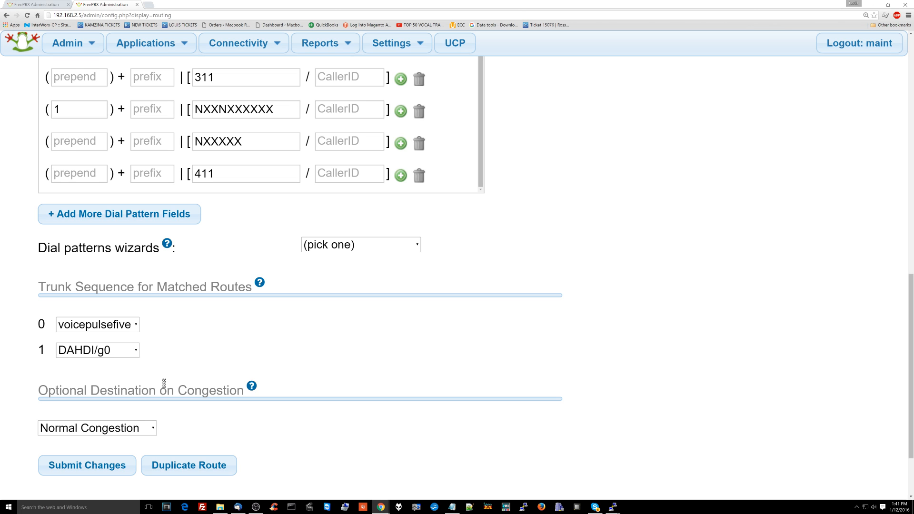
Submit the VP5 outbound route to save it
scroll(163, 383, "up", 10)
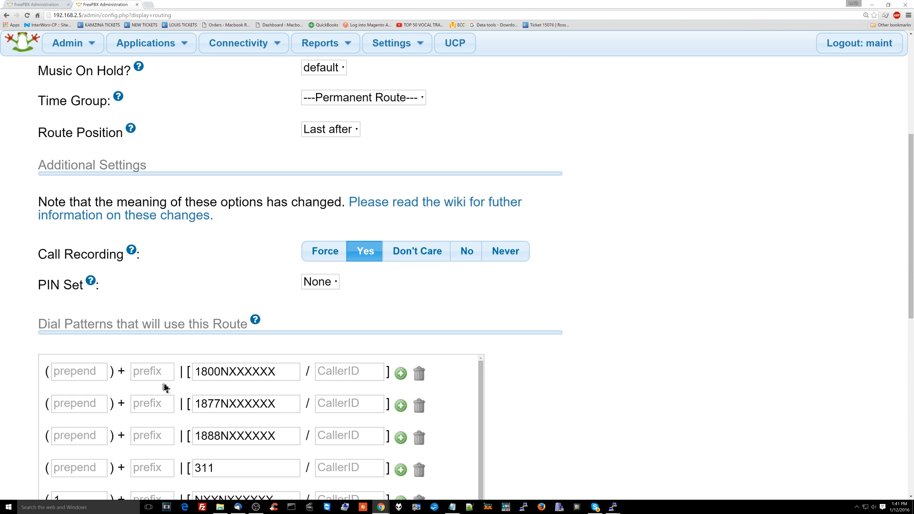
scroll(269, 381, "up", 2)
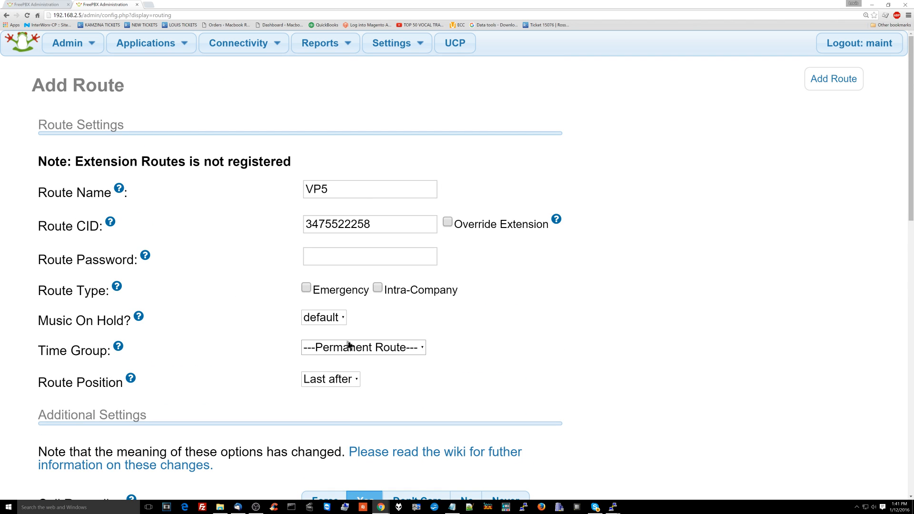
scroll(348, 345, "down", 10)
scroll(349, 345, "down", 2)
left_click(95, 430)
mouse_move(133, 410)
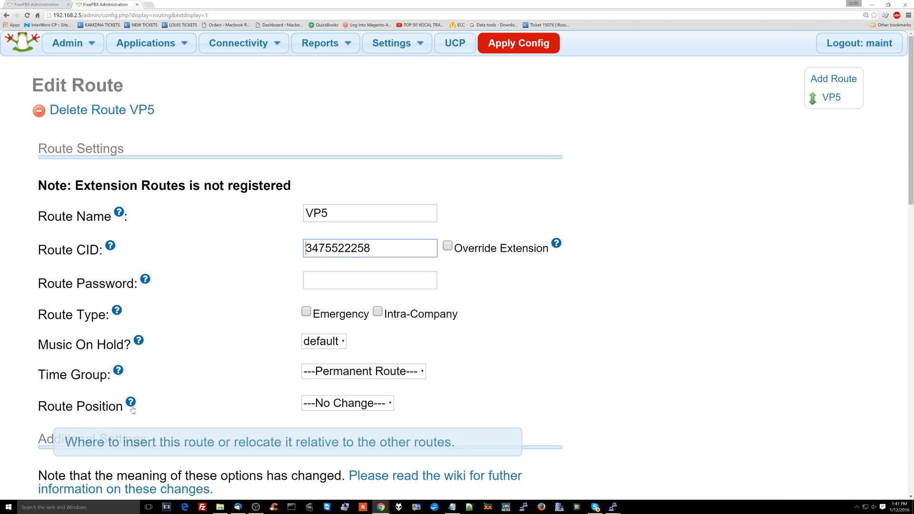
Apply the pending configuration with Apply Config
scroll(133, 410, "down", 12)
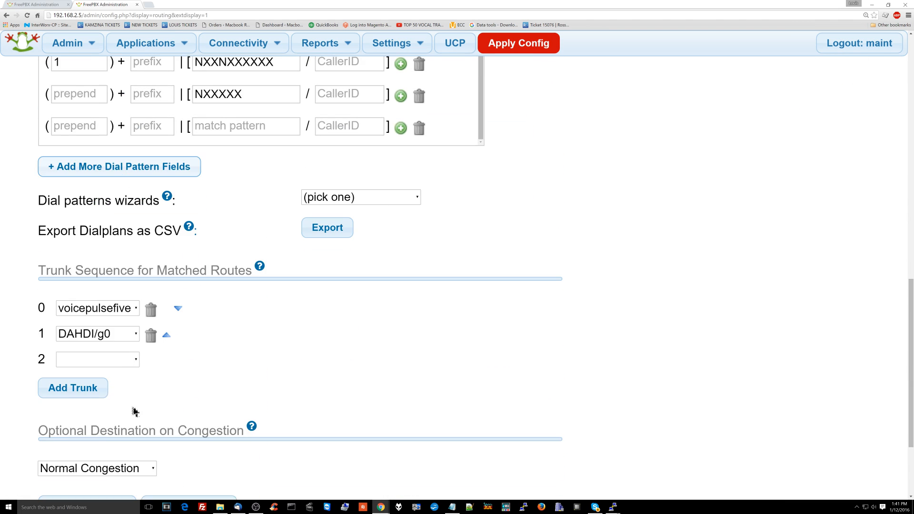
scroll(284, 328, "up", 12)
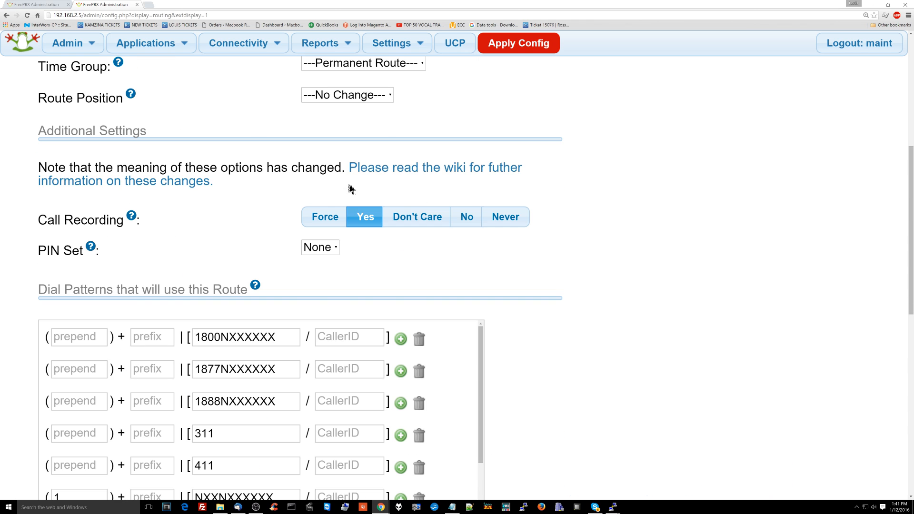
left_click(512, 50)
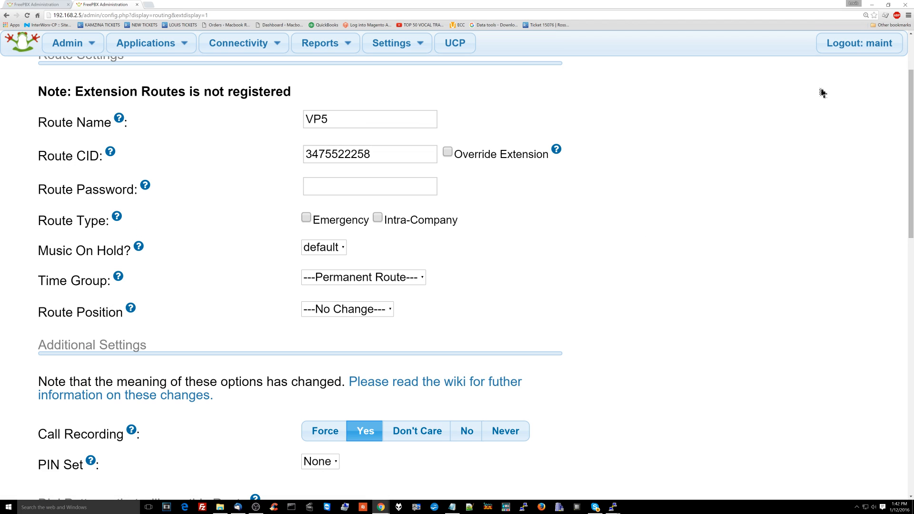
scroll(823, 93, "up", 2)
Add route EMERGENCY with the same caller ID number and the Emergency route type ticked
left_click(830, 86)
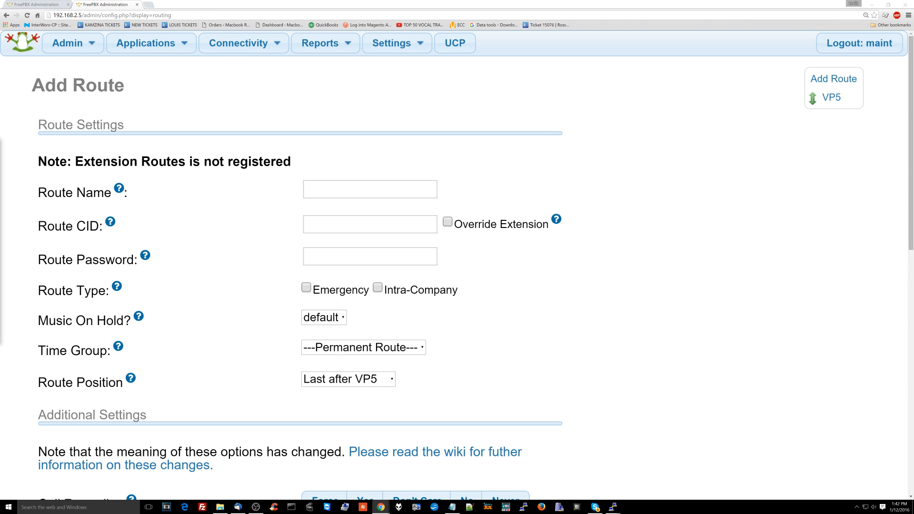
left_click(329, 191)
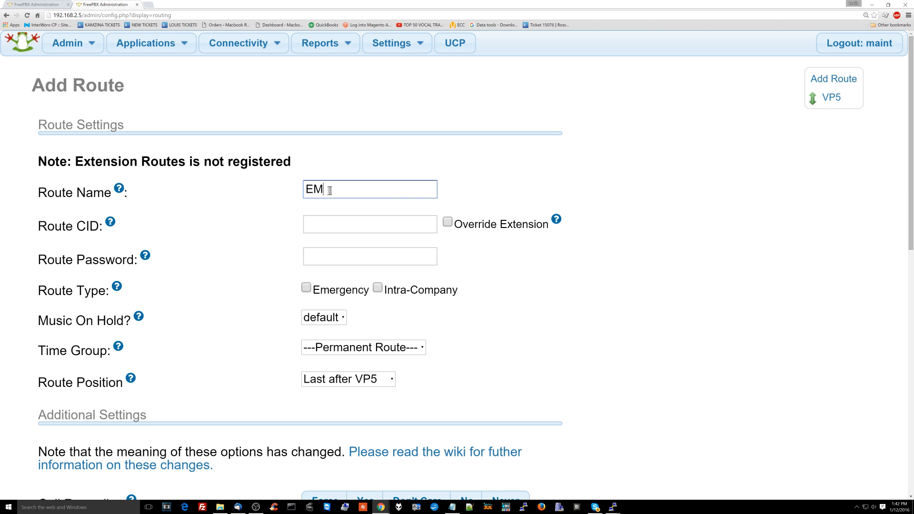
type("EMERGENCY")
left_click(328, 224)
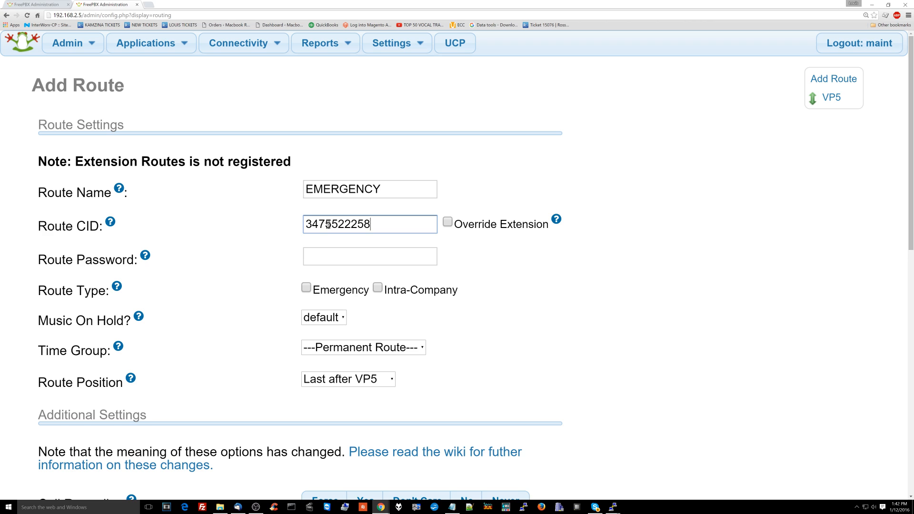
double_click(325, 291)
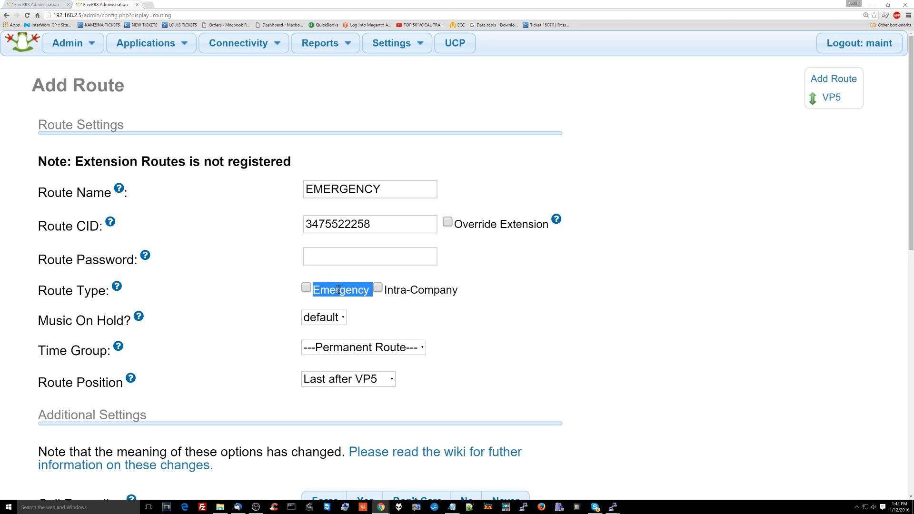
left_click(116, 288)
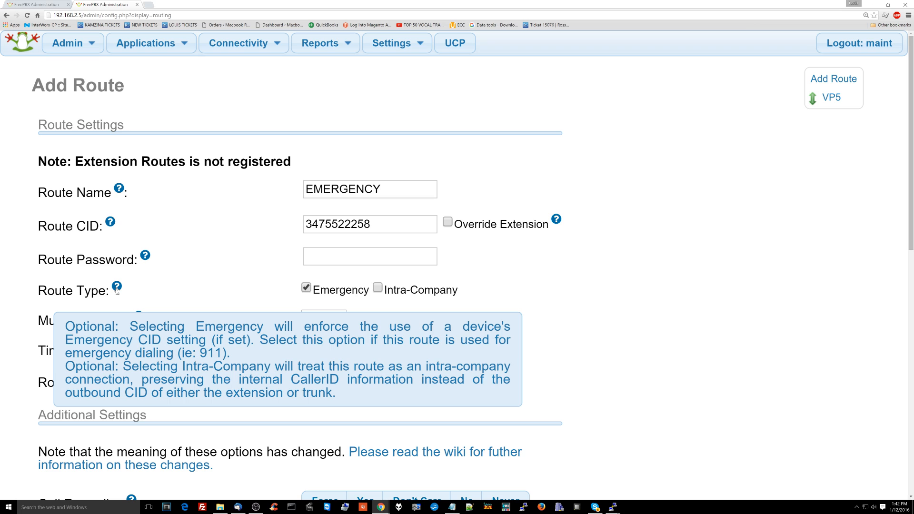
scroll(252, 280, "down", 3)
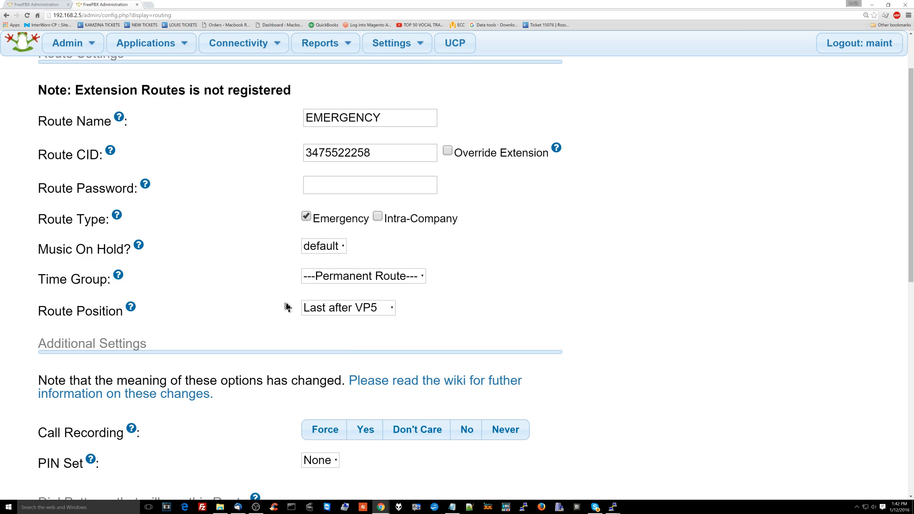
scroll(284, 308, "down", 2)
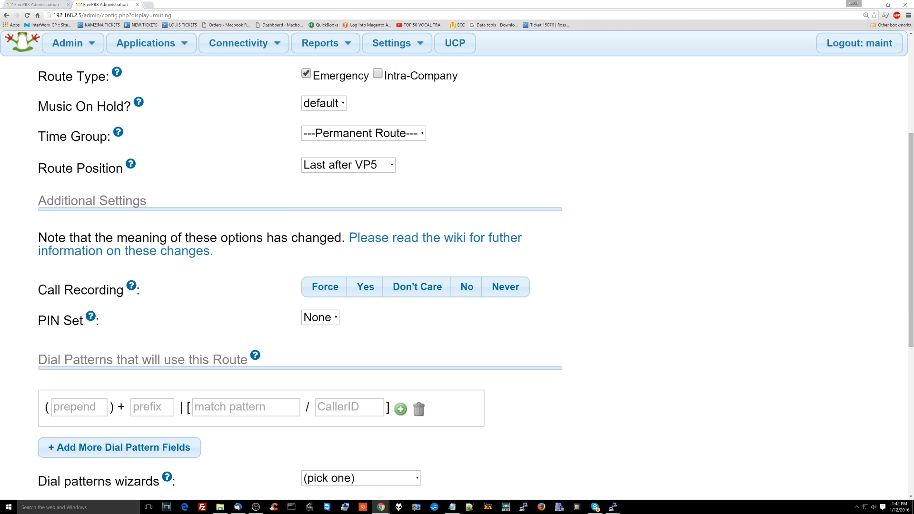
Enter dial patterns 811 and 911 for the EMERGENCY route
scroll(255, 320, "down", 2)
left_click(267, 335)
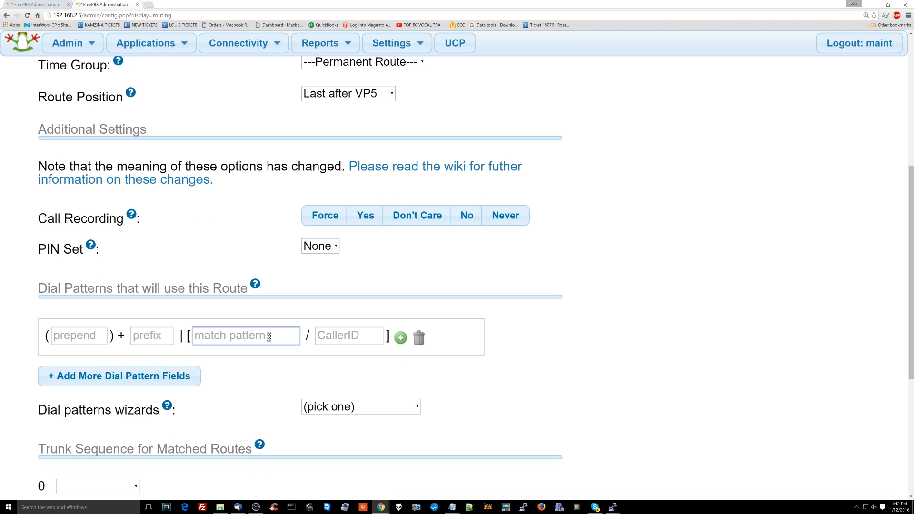
type("8111")
key("BackSpace")
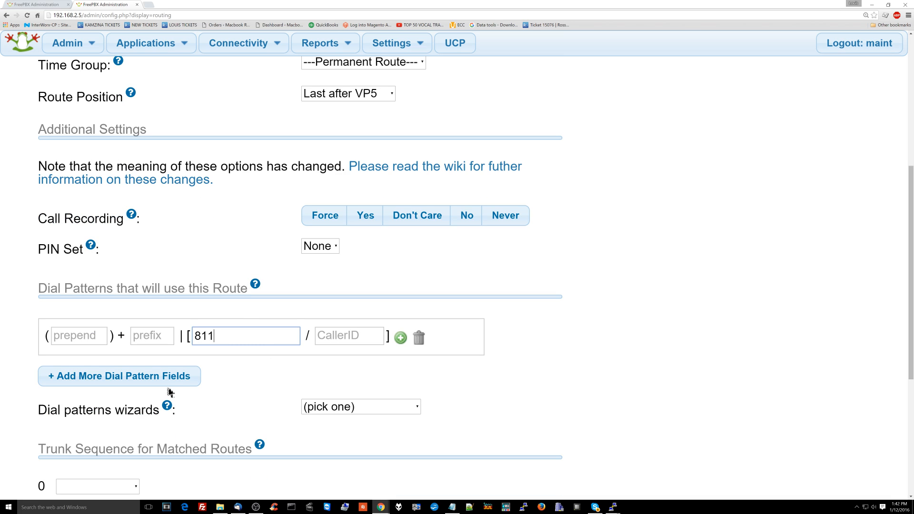
left_click(184, 376)
left_click(205, 368)
type("911")
scroll(243, 370, "down", 1)
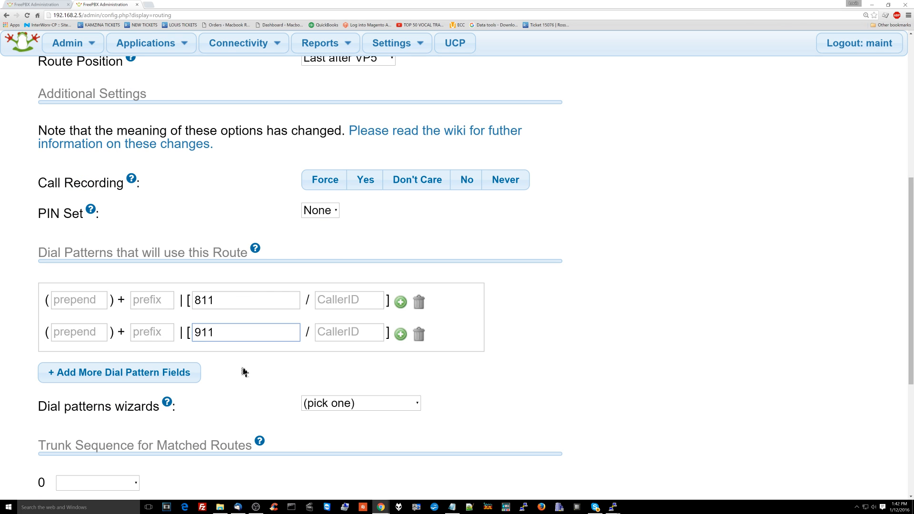
double_click(232, 333)
Set the trunk sequence to voicepulsefive first, then DAHDI/g0
scroll(232, 333, "down", 2)
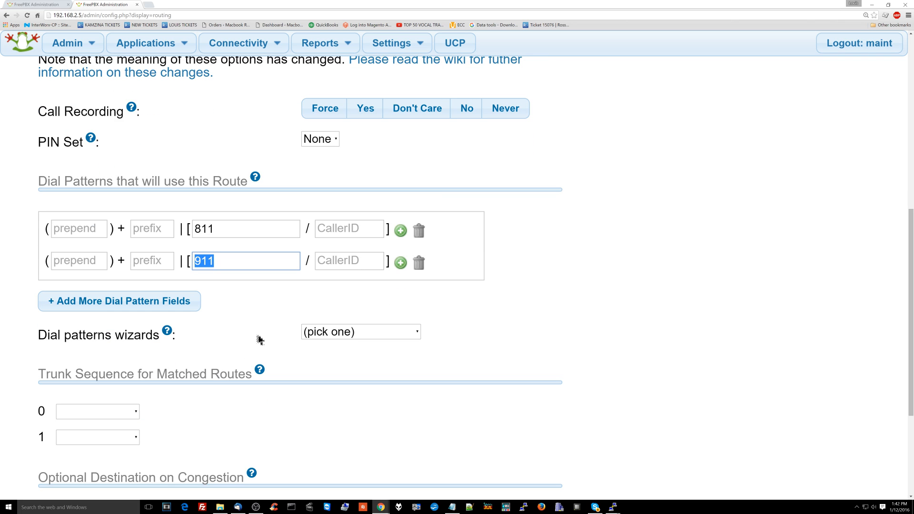
scroll(290, 337, "down", 3)
left_click(134, 305)
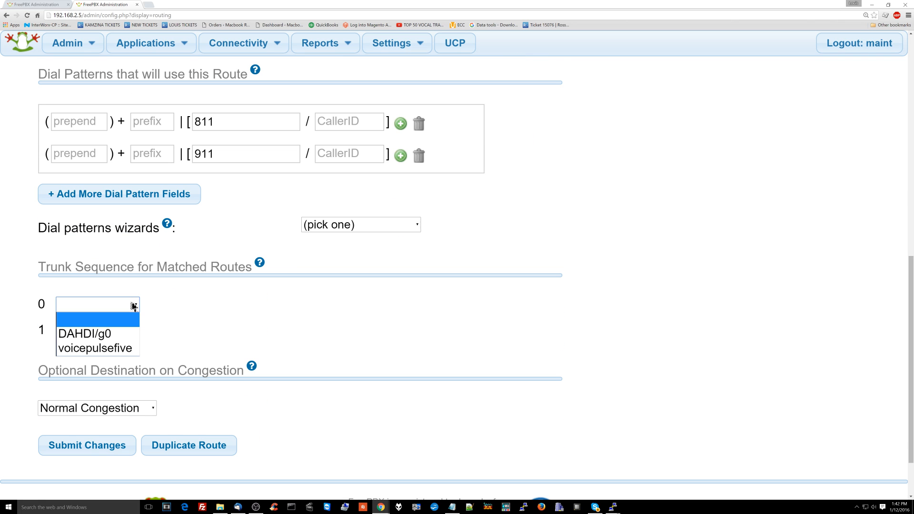
left_click(119, 348)
left_click(123, 330)
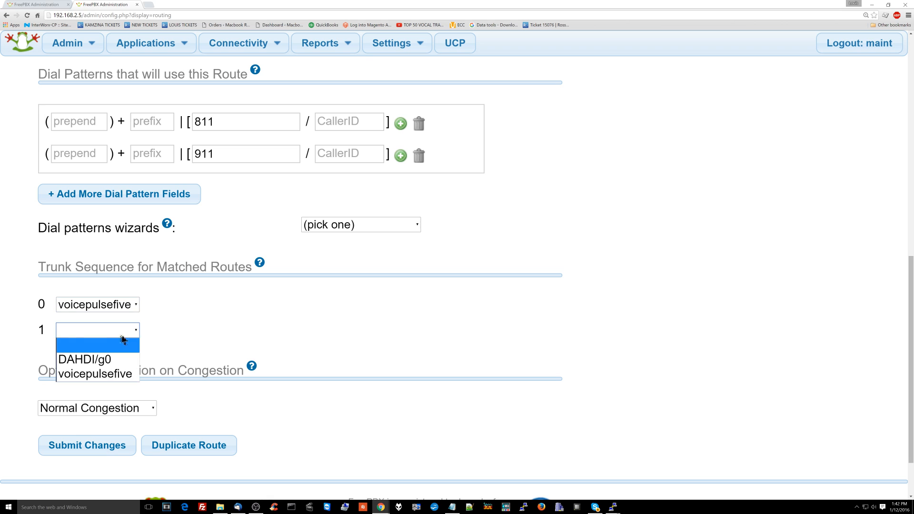
left_click(121, 363)
Save the EMERGENCY route and apply the configuration
left_click(129, 441)
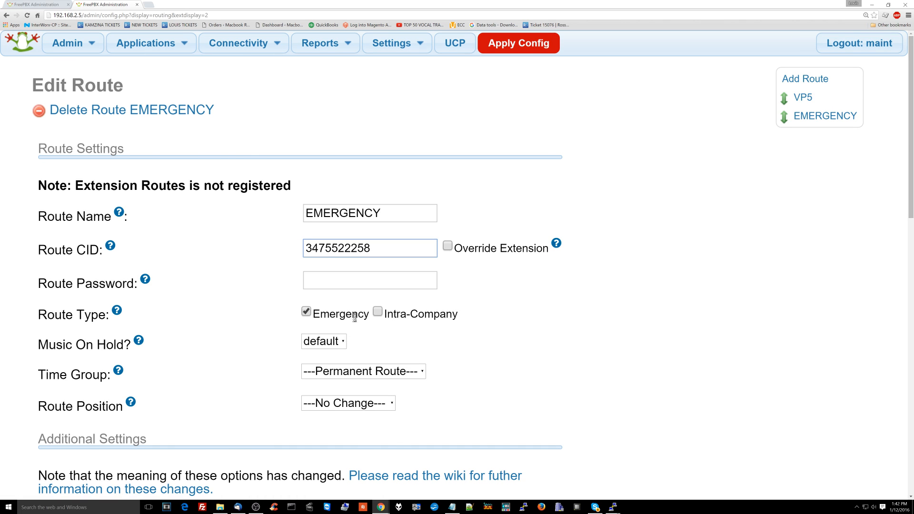
scroll(354, 318, "down", 10)
scroll(351, 390, "up", 10)
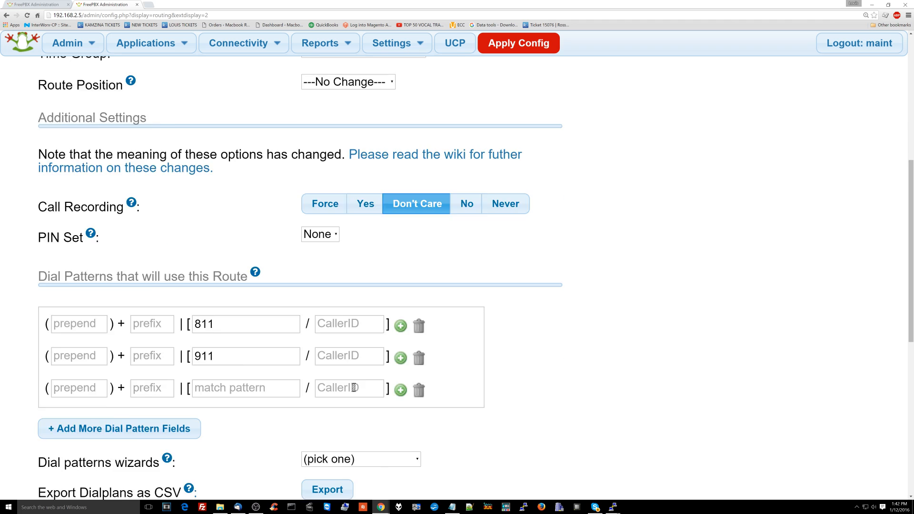
left_click(508, 48)
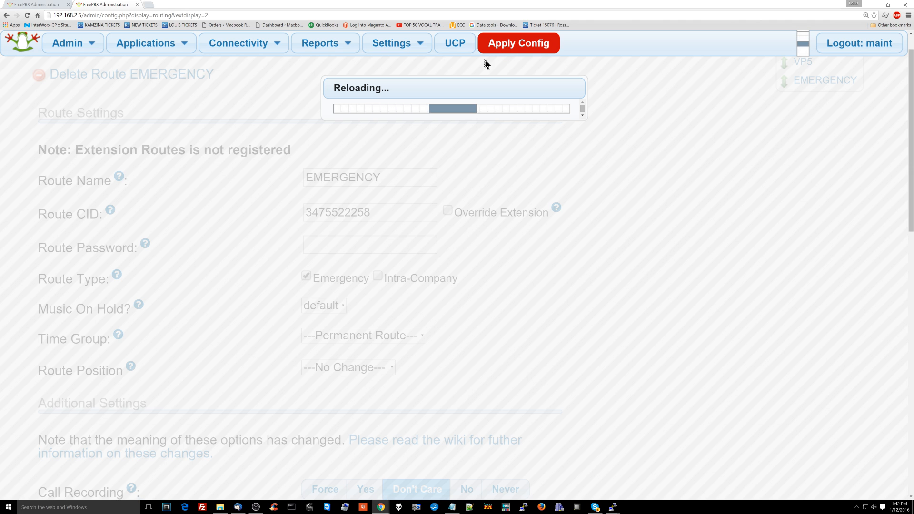